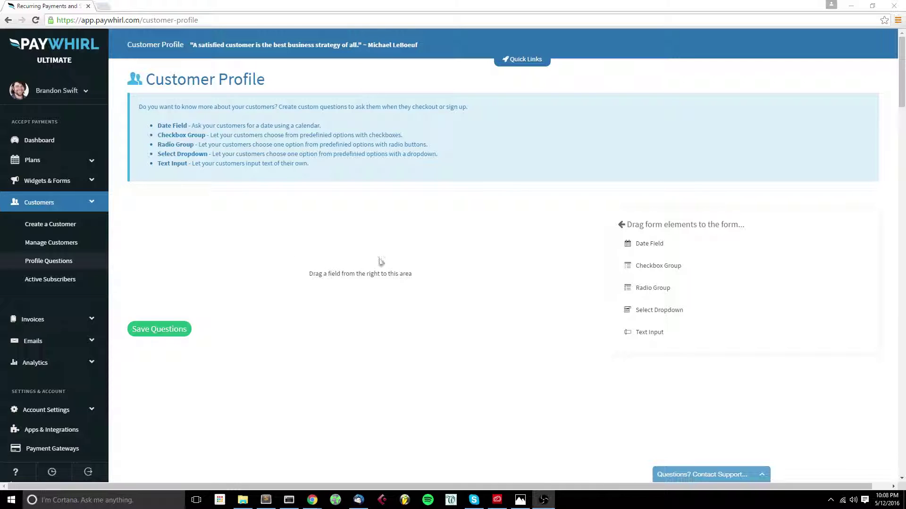
- Add a date question labelled 'Your Birthday' and mark it required
{"action": "left_click_drag", "start_coordinate": [657, 239], "coordinate": [335, 240]}
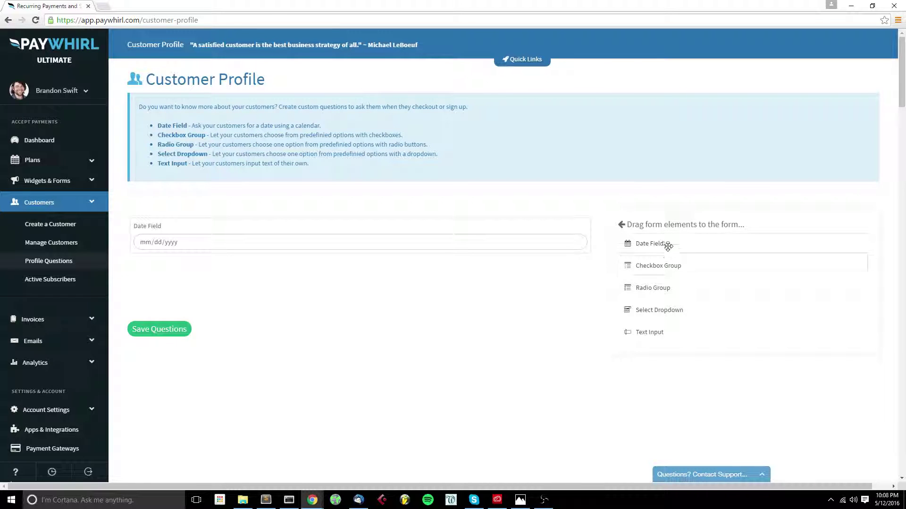
{"action": "mouse_move", "coordinate": [216, 227]}
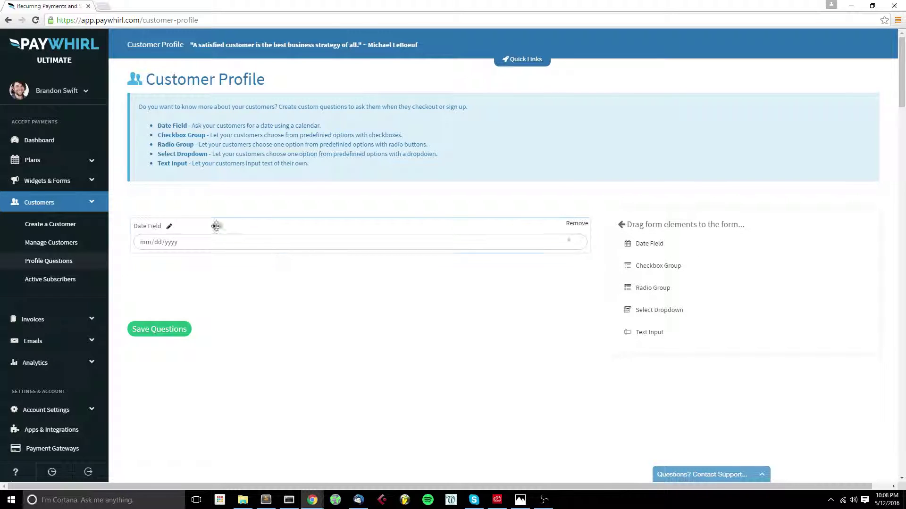
{"action": "left_click", "coordinate": [169, 227]}
{"action": "left_click_drag", "start_coordinate": [239, 271], "coordinate": [187, 274]}
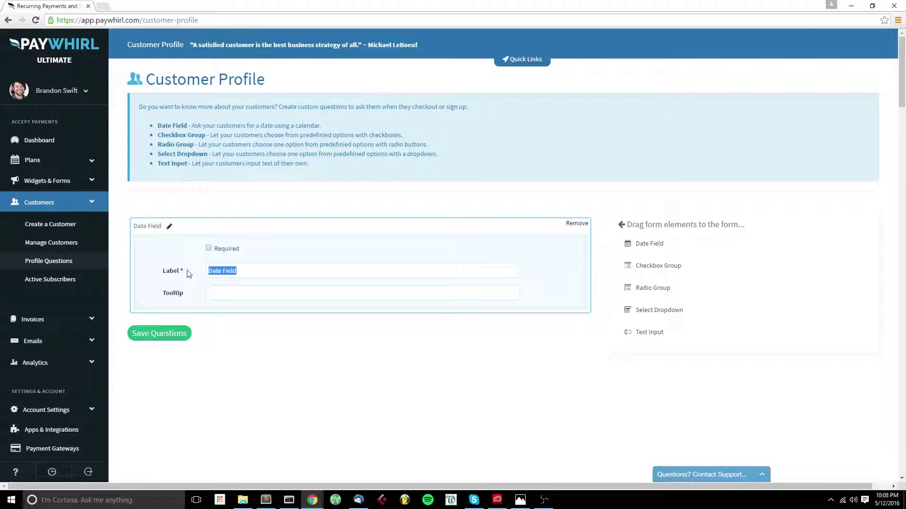
{"action": "type", "text": "Your Birthday"}
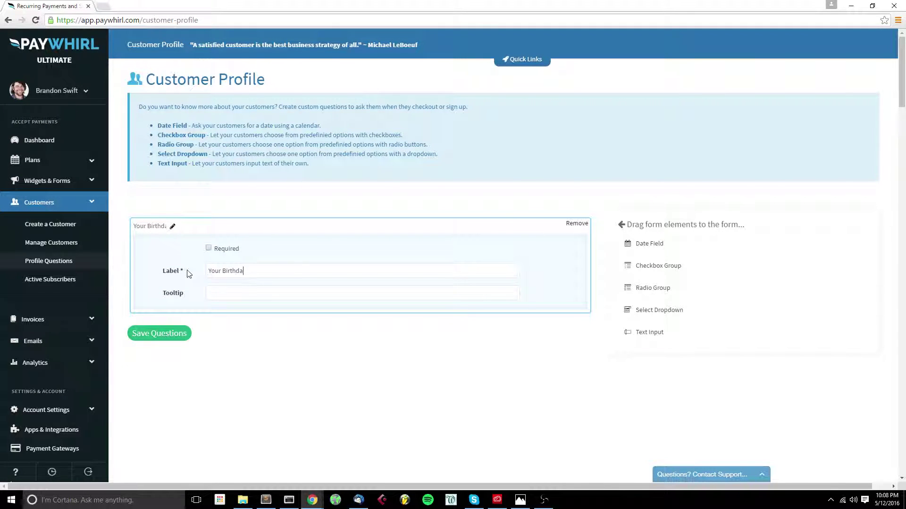
{"action": "left_click", "coordinate": [209, 249]}
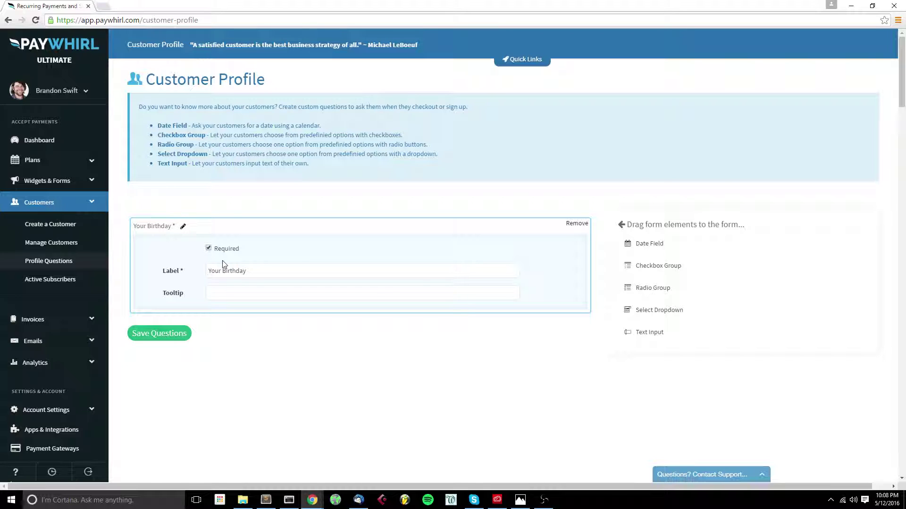
- Give the birthday question the tooltip 'Please tell us your birthday' and save the questions
{"action": "left_click", "coordinate": [219, 295]}
{"action": "type", "text": "Please tell us your birthday"}
{"action": "left_click", "coordinate": [178, 334]}
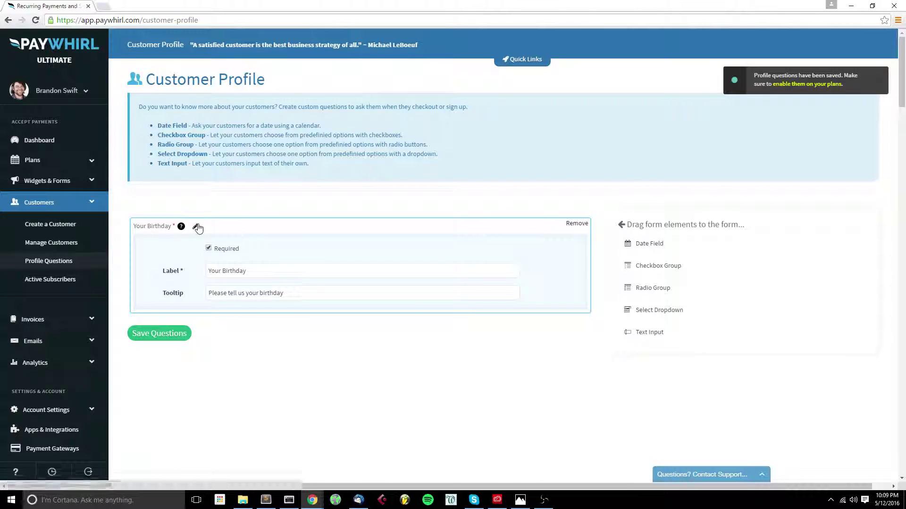
{"action": "left_click", "coordinate": [197, 228]}
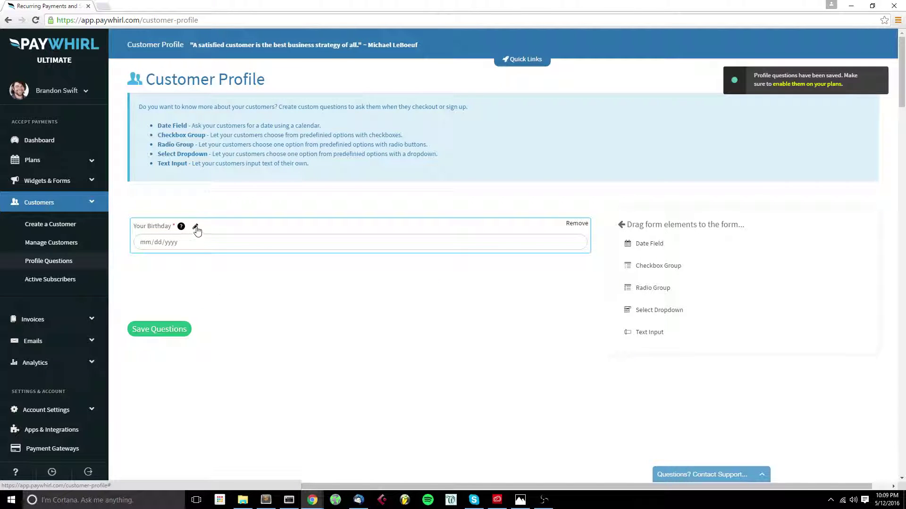
{"action": "left_click", "coordinate": [196, 227]}
{"action": "left_click", "coordinate": [197, 227]}
{"action": "left_click", "coordinate": [196, 227]}
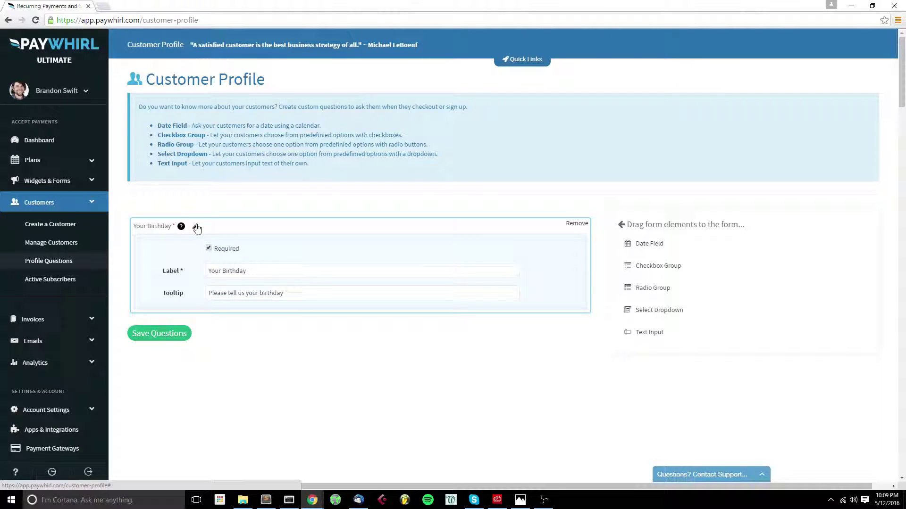
{"action": "left_click", "coordinate": [194, 227]}
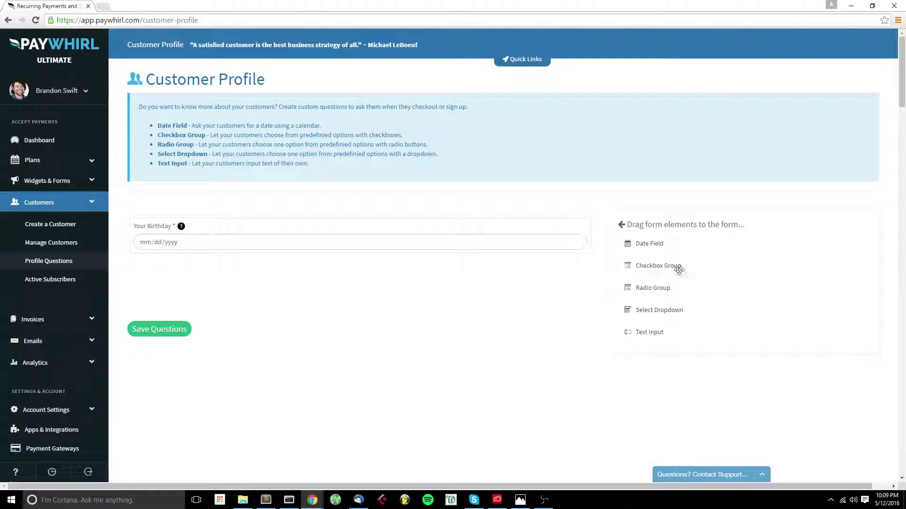
- Add a 'Choose Your Favorite Color' checkbox group with options Blue, Green and Yellow, then save
{"action": "left_click_drag", "start_coordinate": [681, 267], "coordinate": [298, 271]}
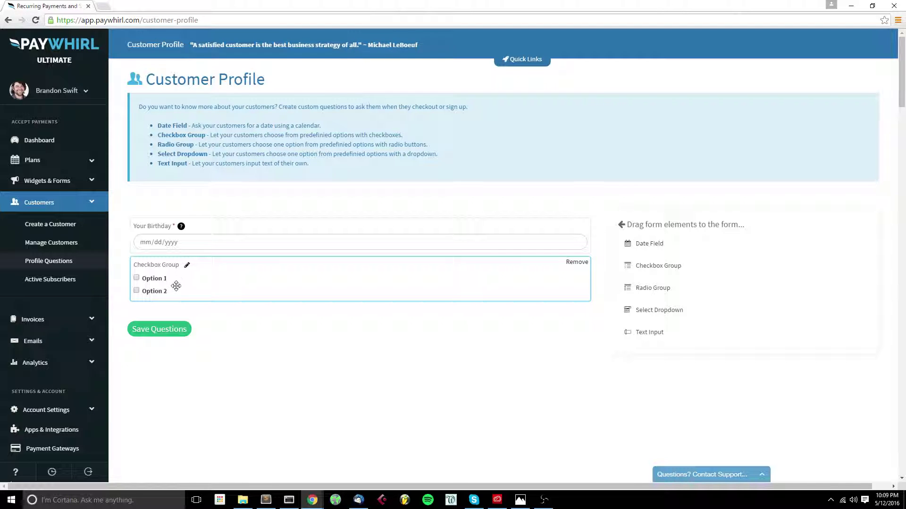
{"action": "left_click", "coordinate": [187, 265]}
{"action": "triple_click", "coordinate": [246, 311]}
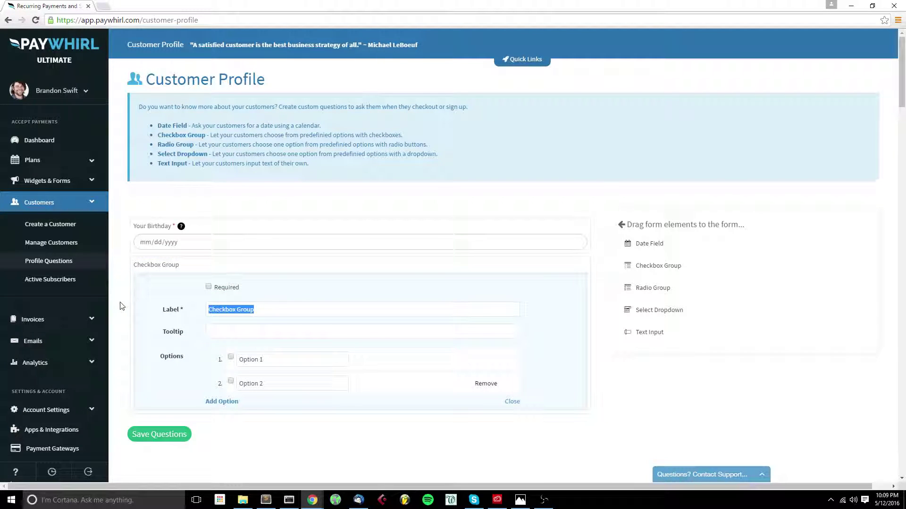
{"action": "type", "text": "Choose Your Favorite Color"}
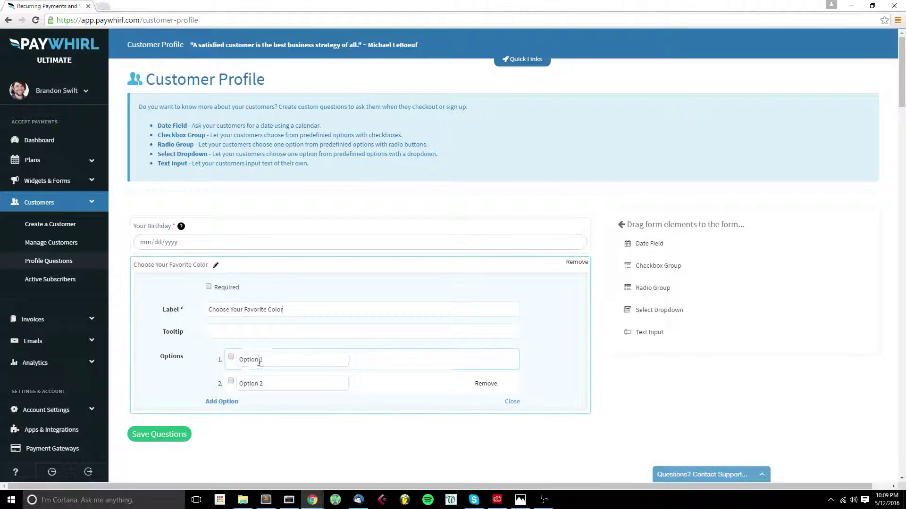
{"action": "triple_click", "coordinate": [255, 360]}
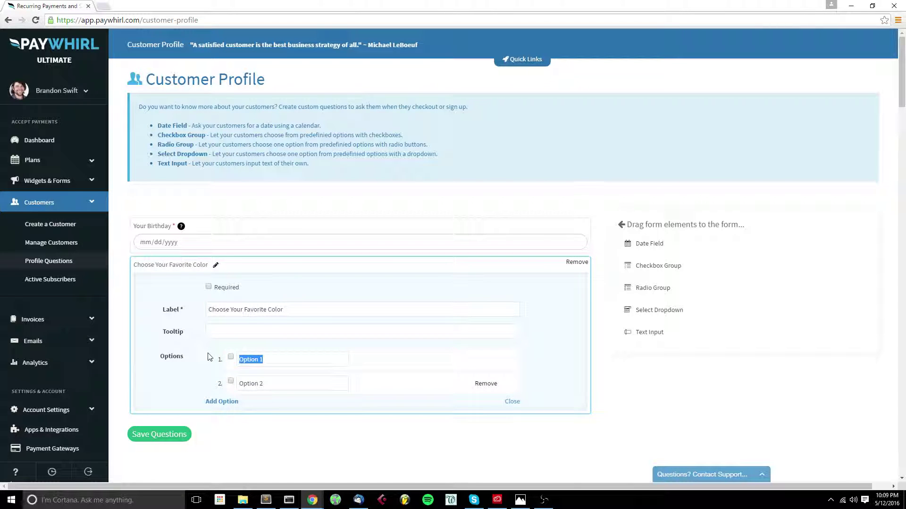
{"action": "type", "text": "Blue"}
{"action": "key", "text": "Tab"}
{"action": "type", "text": "Gr"}
{"action": "left_click", "coordinate": [222, 402]}
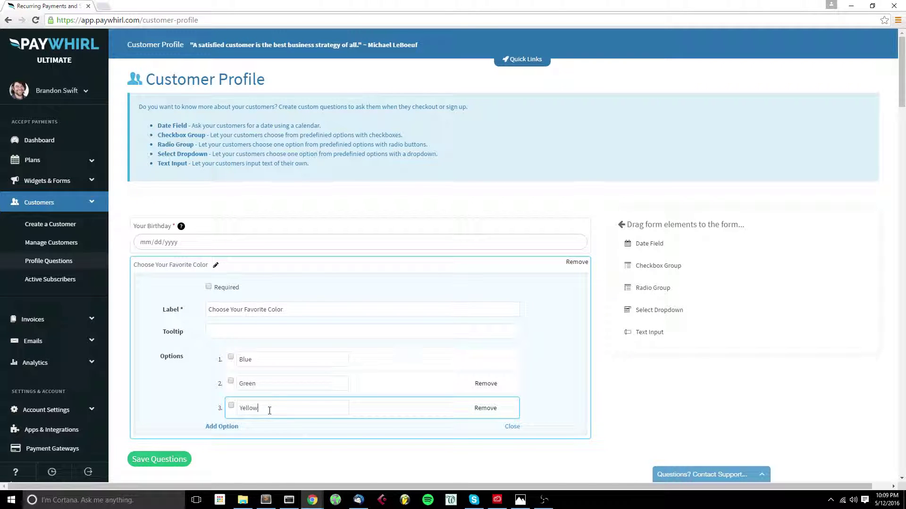
{"action": "left_click", "coordinate": [189, 456]}
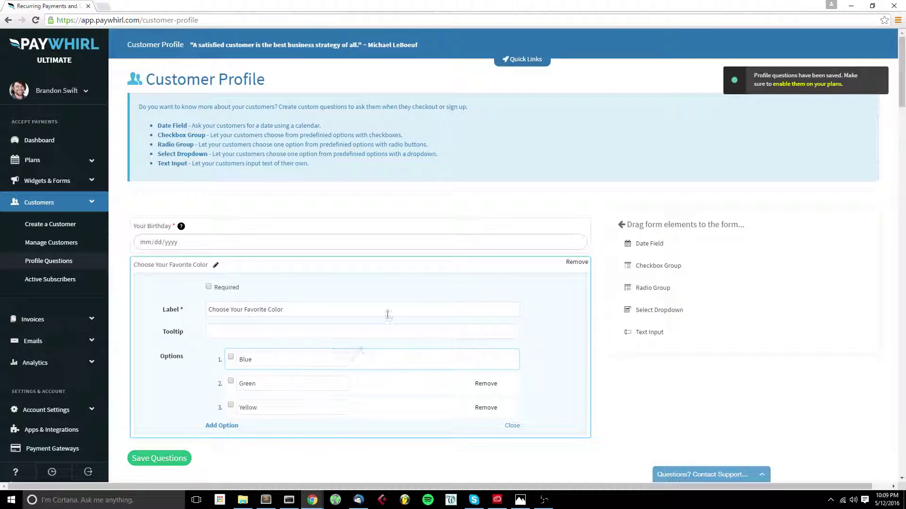
{"action": "left_click", "coordinate": [216, 265]}
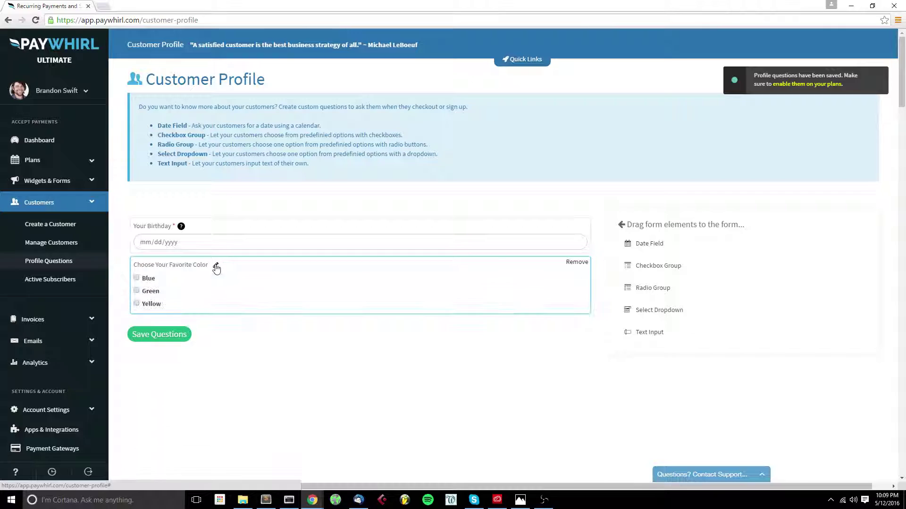
- Add a 'Gender' radio group below the color question with Male and Female options, then save
{"action": "left_click_drag", "start_coordinate": [653, 288], "coordinate": [285, 319]}
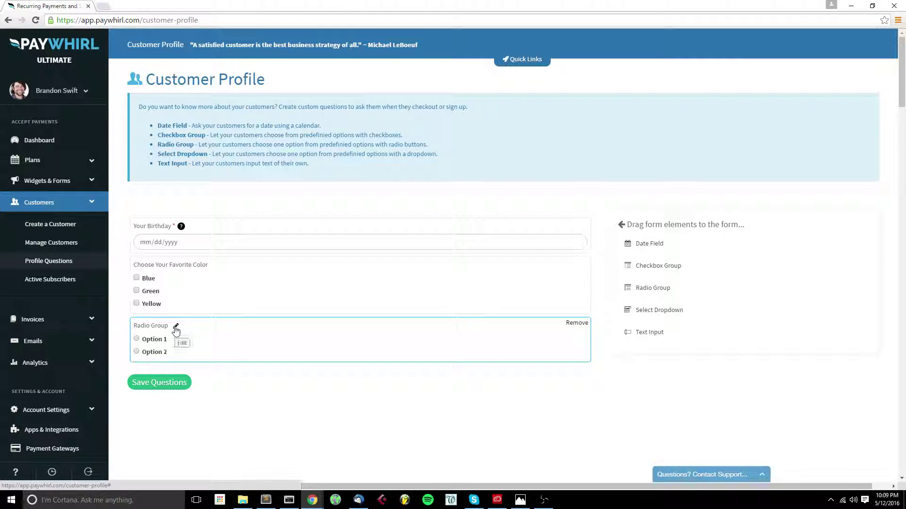
{"action": "left_click", "coordinate": [176, 327]}
{"action": "scroll", "coordinate": [275, 367], "scroll_direction": "down", "scroll_amount": 2}
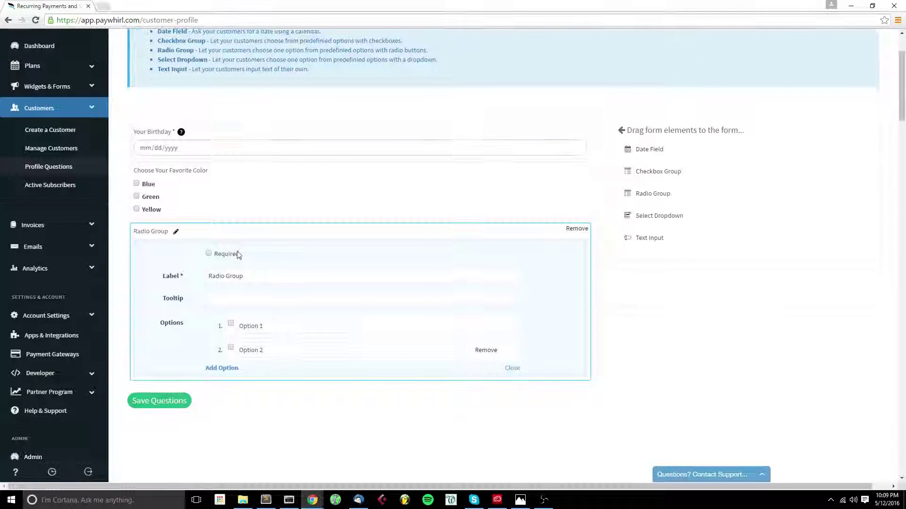
{"action": "left_click_drag", "start_coordinate": [251, 275], "coordinate": [152, 277]}
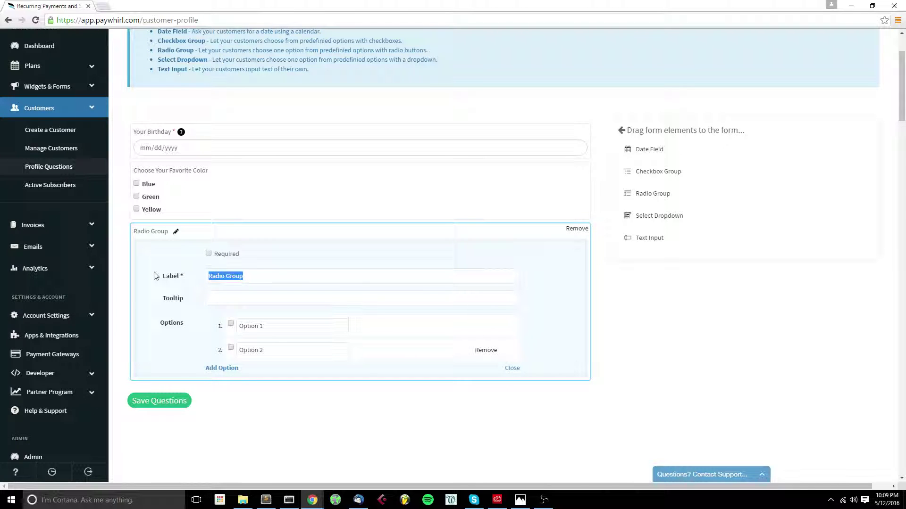
{"action": "type", "text": "Gender"}
{"action": "left_click_drag", "start_coordinate": [270, 326], "coordinate": [220, 323]}
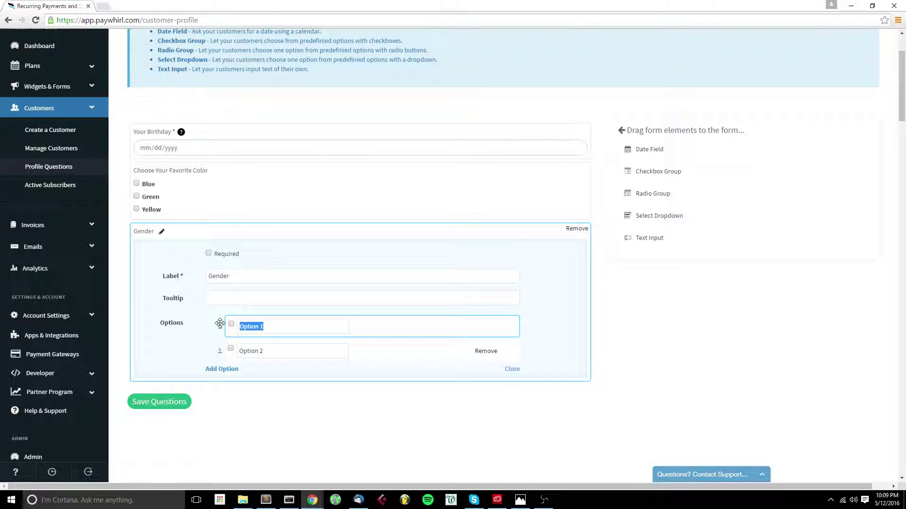
{"action": "type", "text": "Male"}
{"action": "left_click_drag", "start_coordinate": [282, 351], "coordinate": [217, 349]}
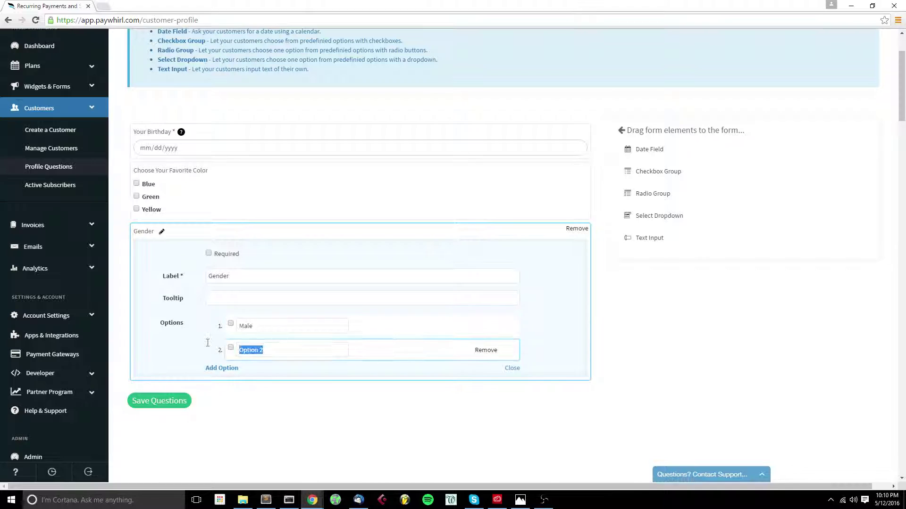
{"action": "type", "text": "Female"}
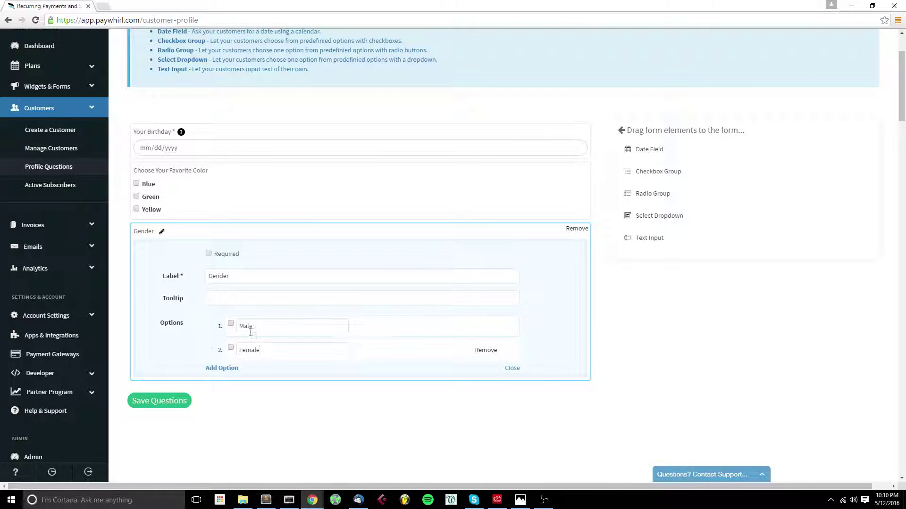
{"action": "left_click", "coordinate": [173, 406]}
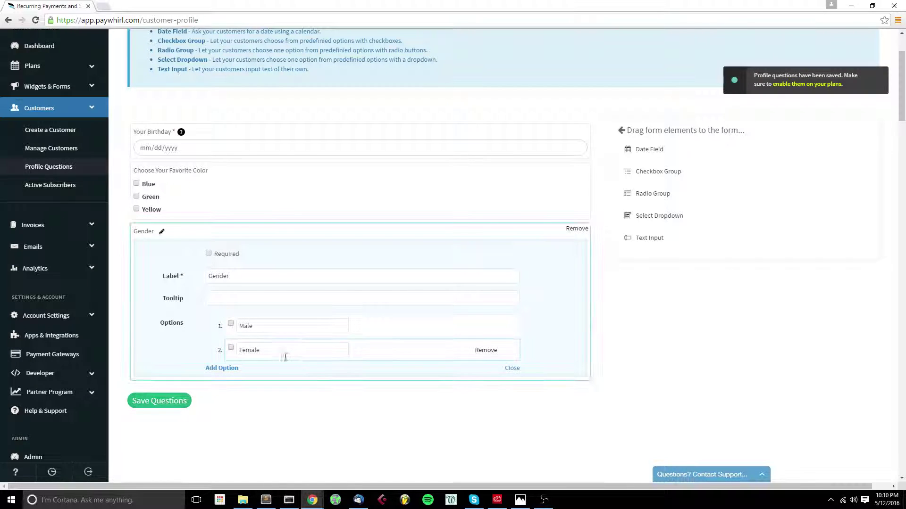
{"action": "left_click", "coordinate": [162, 231]}
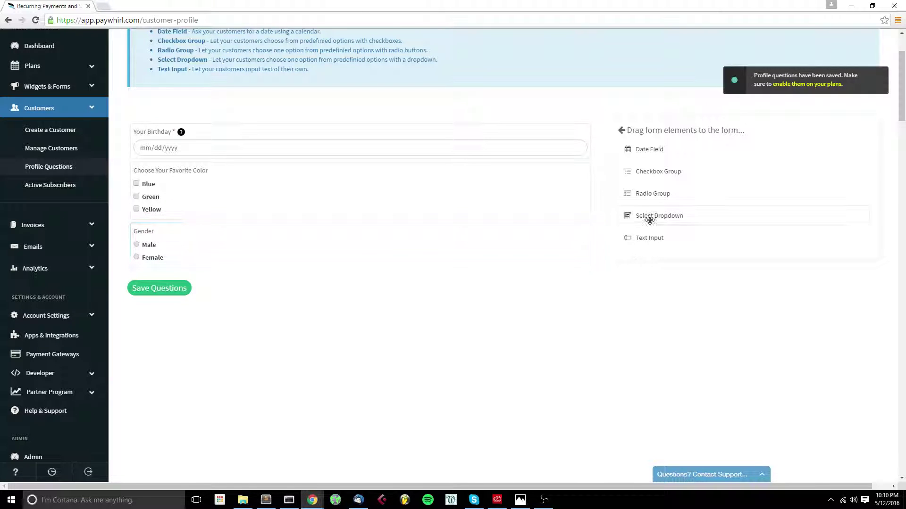
- Add an 'Are you a homeowner?' dropdown below Gender with Yes and No options, then save
{"action": "left_click_drag", "start_coordinate": [647, 216], "coordinate": [385, 276]}
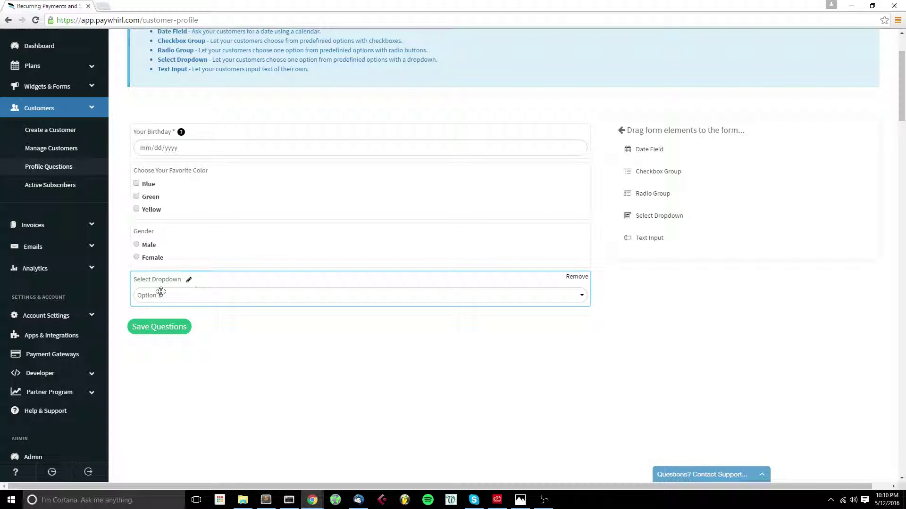
{"action": "left_click", "coordinate": [189, 280]}
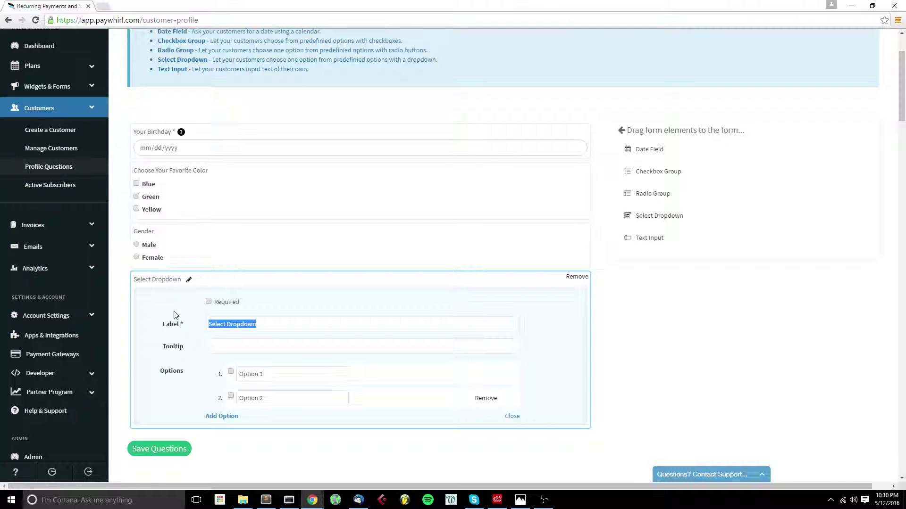
{"action": "key", "text": "BackSpace"}
{"action": "type", "text": "Are you a homeowner?"}
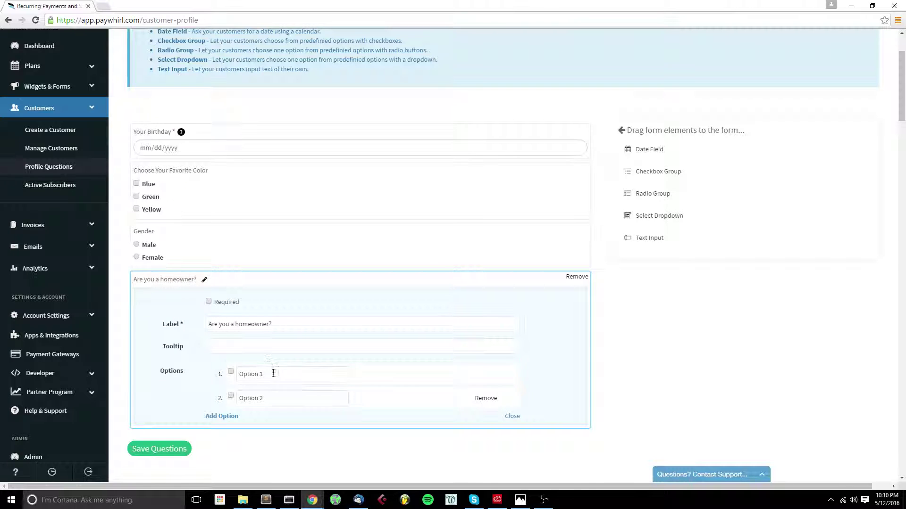
{"action": "left_click_drag", "start_coordinate": [273, 374], "coordinate": [222, 374]}
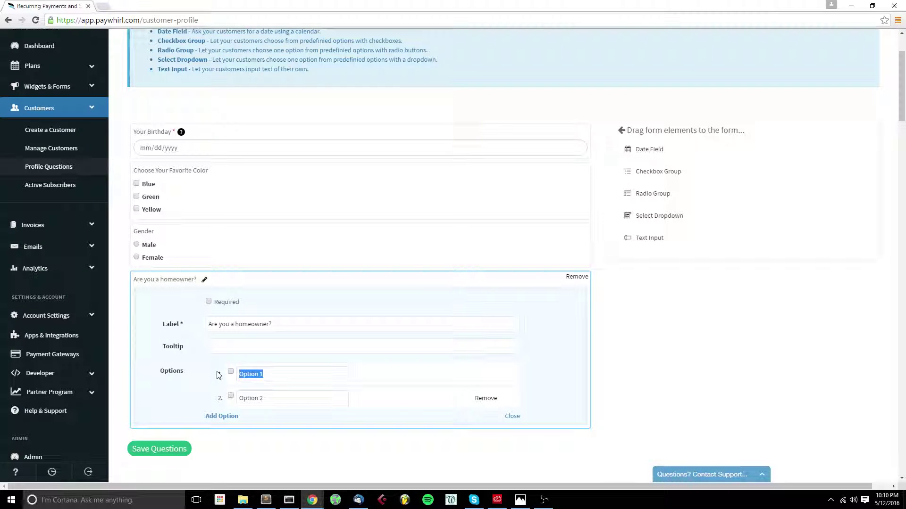
{"action": "type", "text": "Yes"}
{"action": "left_click_drag", "start_coordinate": [282, 396], "coordinate": [228, 395]}
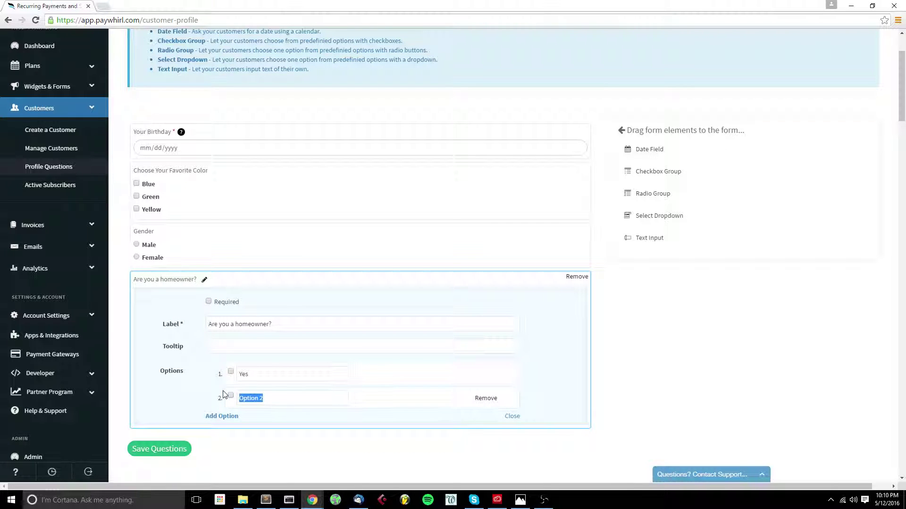
{"action": "type", "text": "No"}
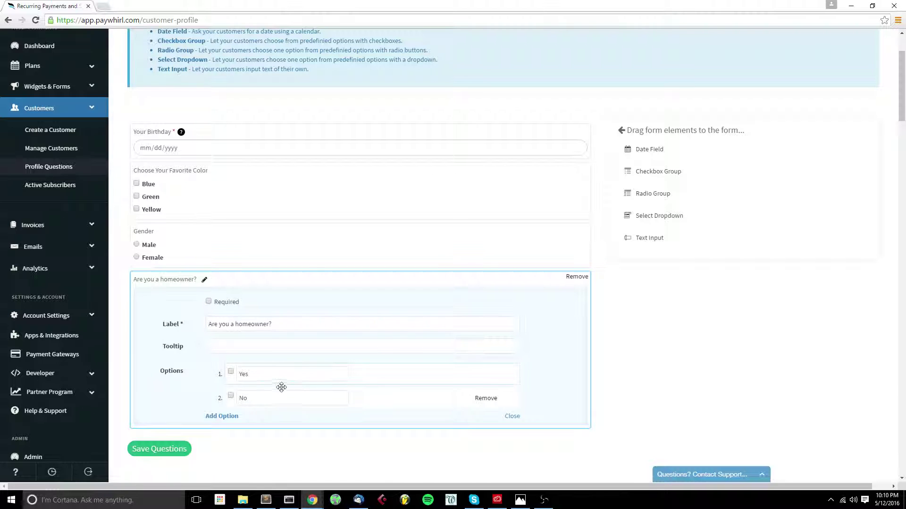
{"action": "left_click", "coordinate": [178, 449]}
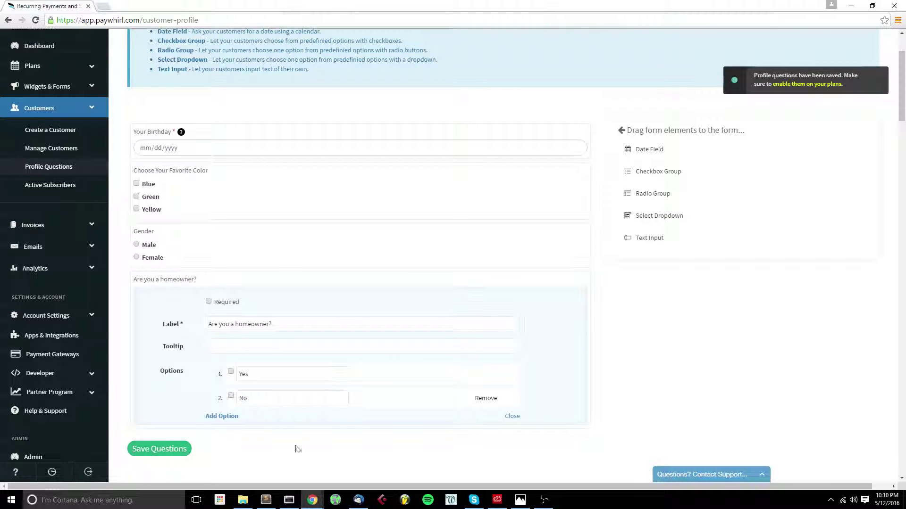
{"action": "left_click", "coordinate": [205, 282]}
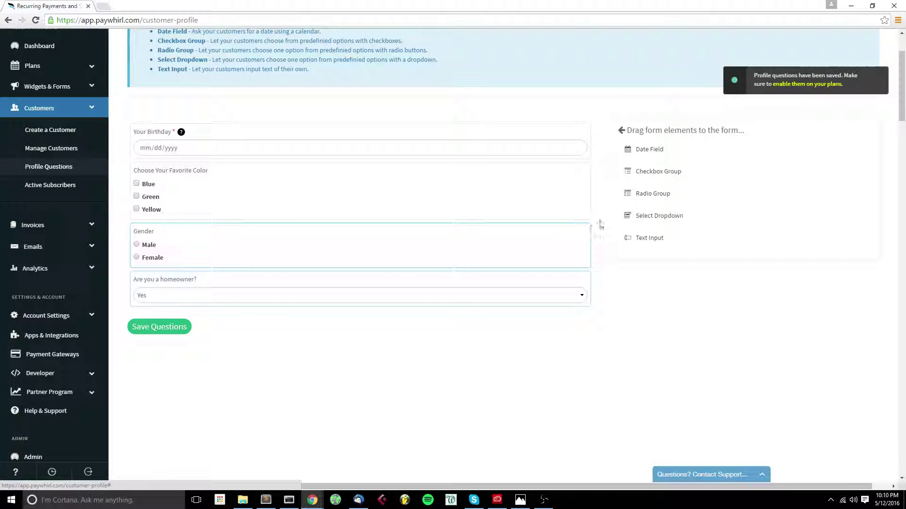
- Add a required 'What are your Initials?' text input below the homeowner dropdown and save
{"action": "left_click_drag", "start_coordinate": [653, 238], "coordinate": [358, 315]}
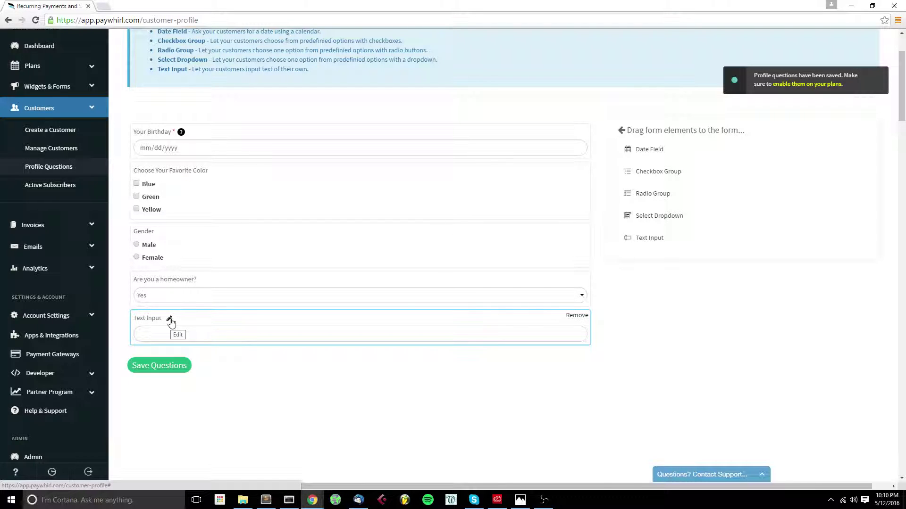
{"action": "left_click", "coordinate": [170, 319]}
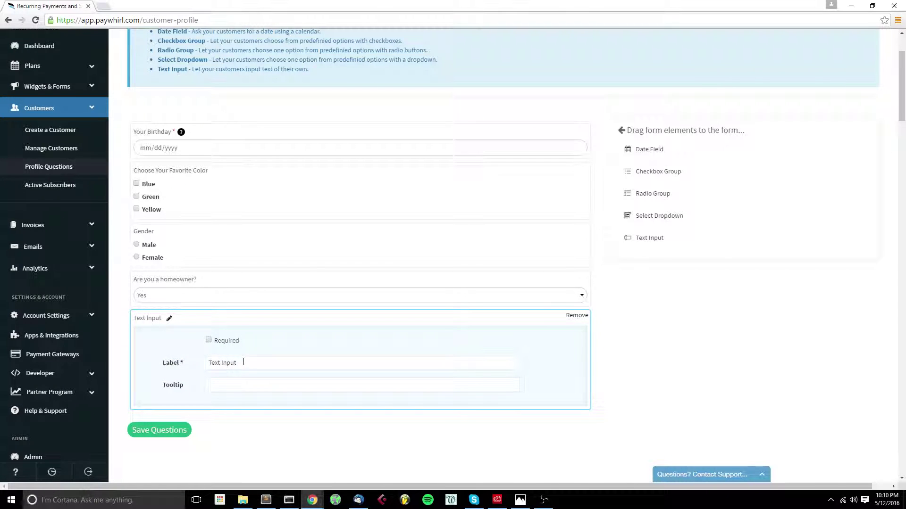
{"action": "left_click_drag", "start_coordinate": [242, 363], "coordinate": [168, 370]}
{"action": "type", "text": "What are your "}
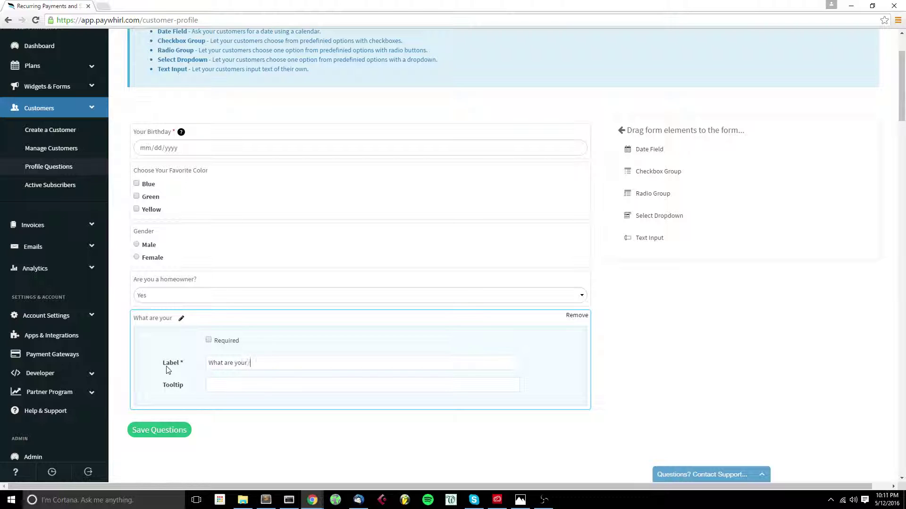
{"action": "type", "text": "Initials?"}
{"action": "left_click", "coordinate": [208, 339]}
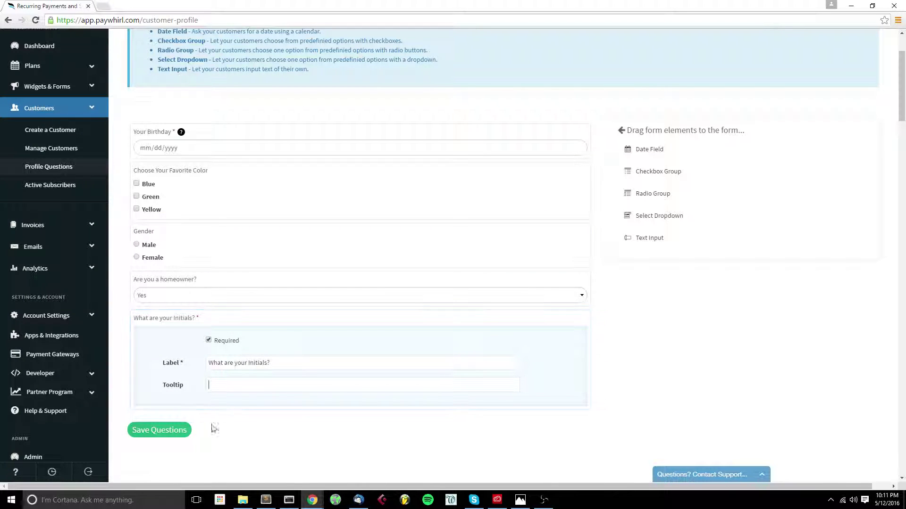
{"action": "left_click", "coordinate": [177, 430]}
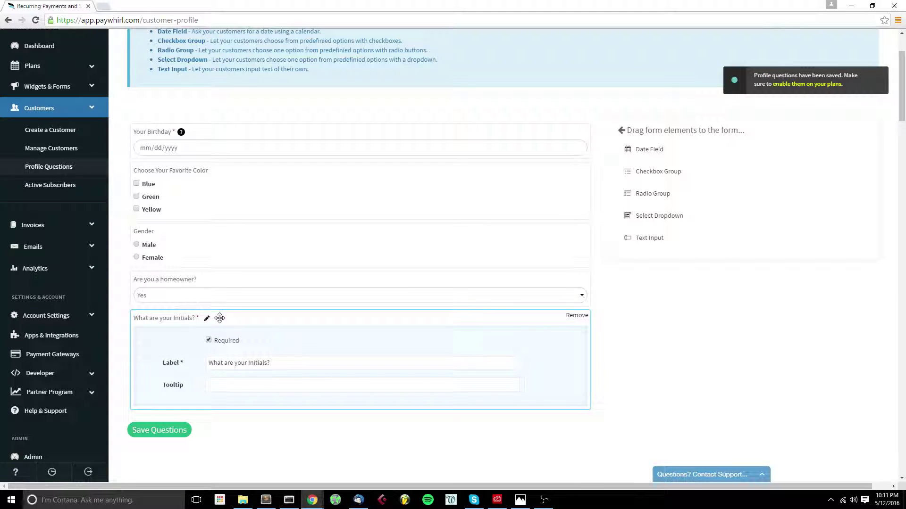
{"action": "left_click", "coordinate": [207, 319]}
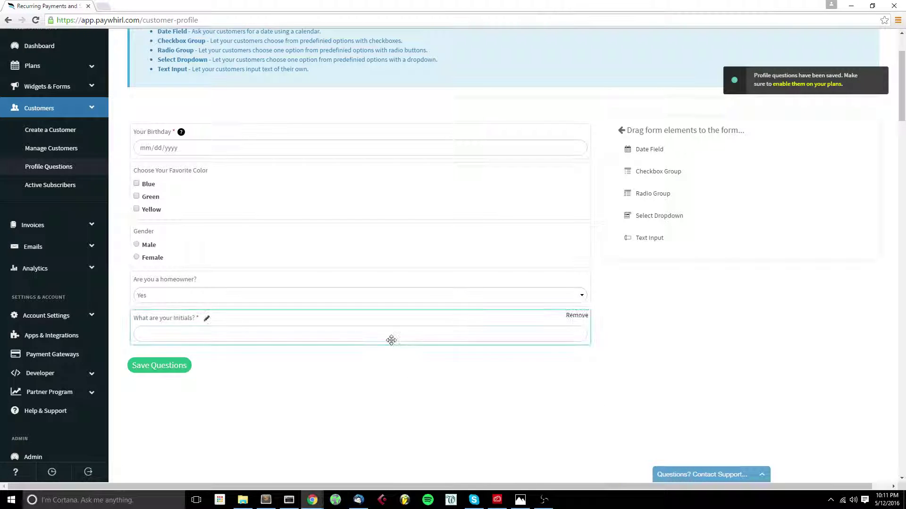
{"action": "scroll", "coordinate": [391, 340], "scroll_direction": "up", "scroll_amount": 2}
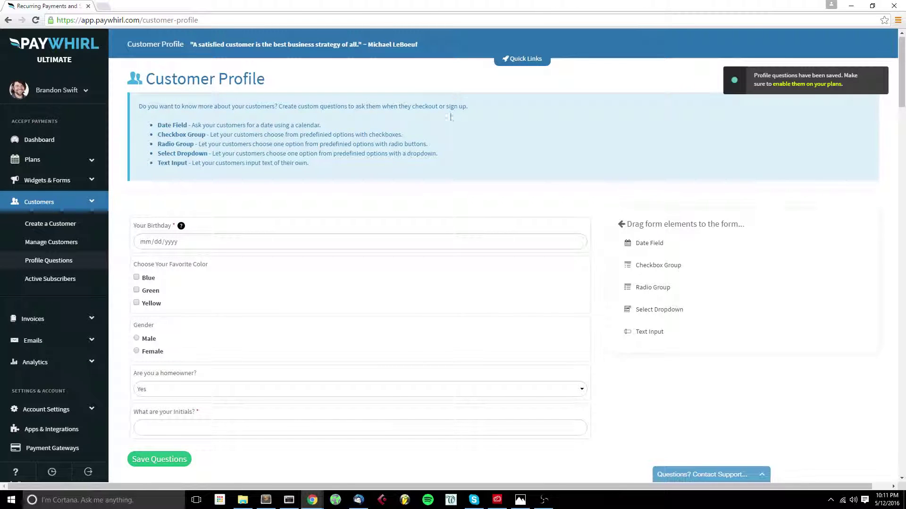
- Open the Super Monthly Plan for editing from Manage Plans
{"action": "left_click", "coordinate": [53, 160]}
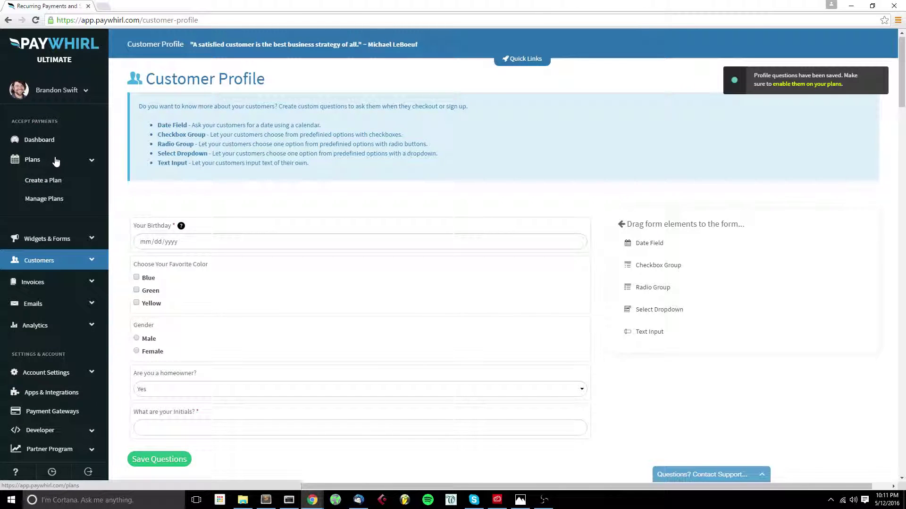
{"action": "left_click", "coordinate": [53, 199]}
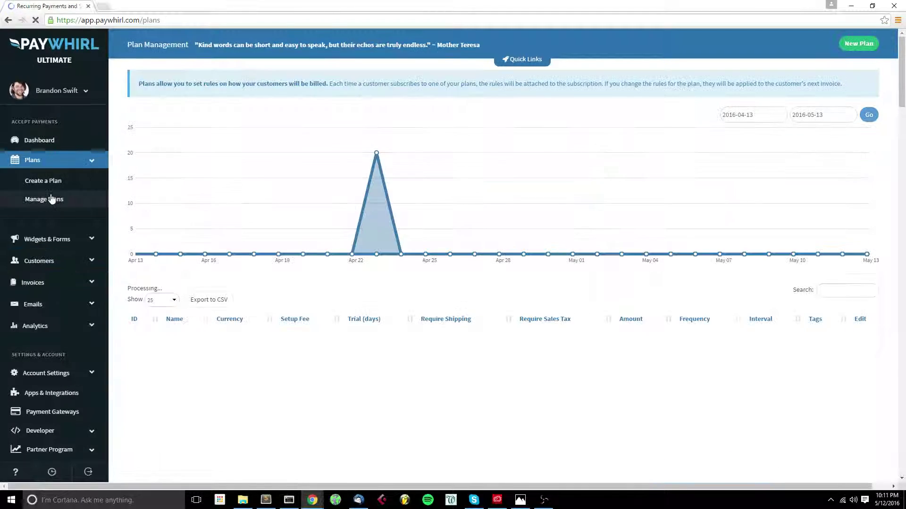
{"action": "scroll", "coordinate": [377, 298], "scroll_direction": "down", "scroll_amount": 4}
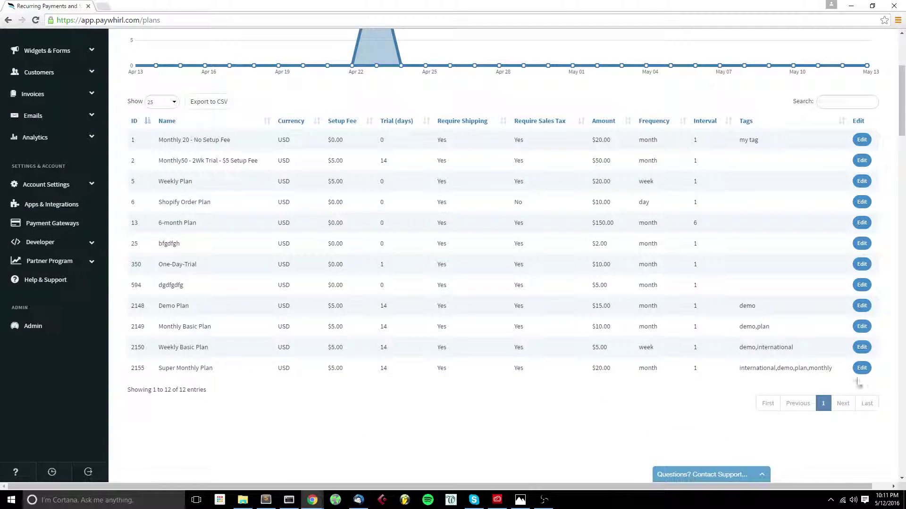
{"action": "left_click", "coordinate": [861, 368]}
{"action": "scroll", "coordinate": [457, 306], "scroll_direction": "down", "scroll_amount": 8}
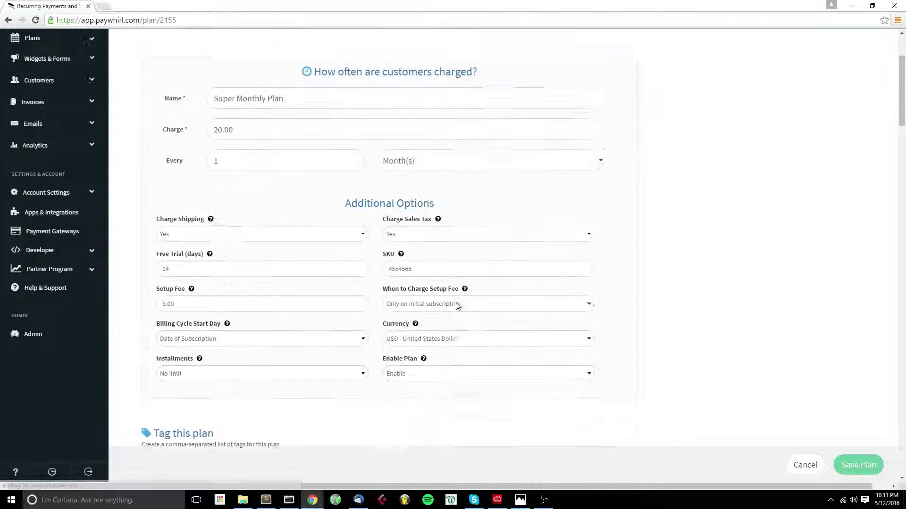
{"action": "scroll", "coordinate": [456, 307], "scroll_direction": "down", "scroll_amount": 4}
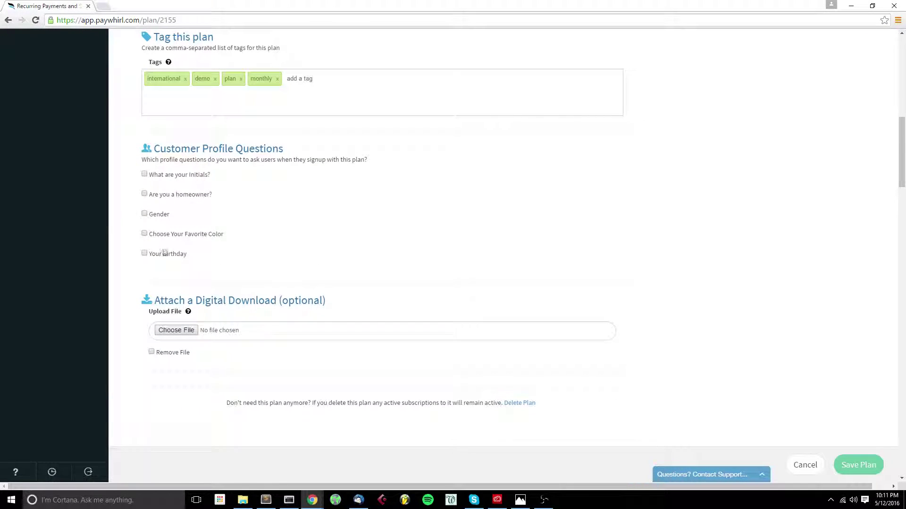
- Enable the Initials, Gender, Favorite Color and homeowner questions on the plan and save it
{"action": "left_click", "coordinate": [145, 174]}
{"action": "left_click", "coordinate": [145, 214]}
{"action": "left_click", "coordinate": [145, 234]}
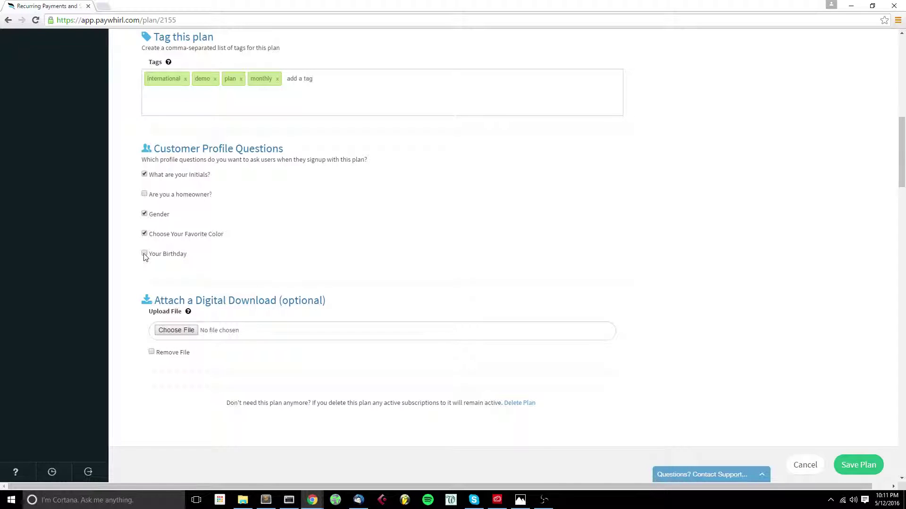
{"action": "left_click", "coordinate": [144, 195]}
{"action": "scroll", "coordinate": [271, 257], "scroll_direction": "down", "scroll_amount": 2}
{"action": "left_click", "coordinate": [858, 464]}
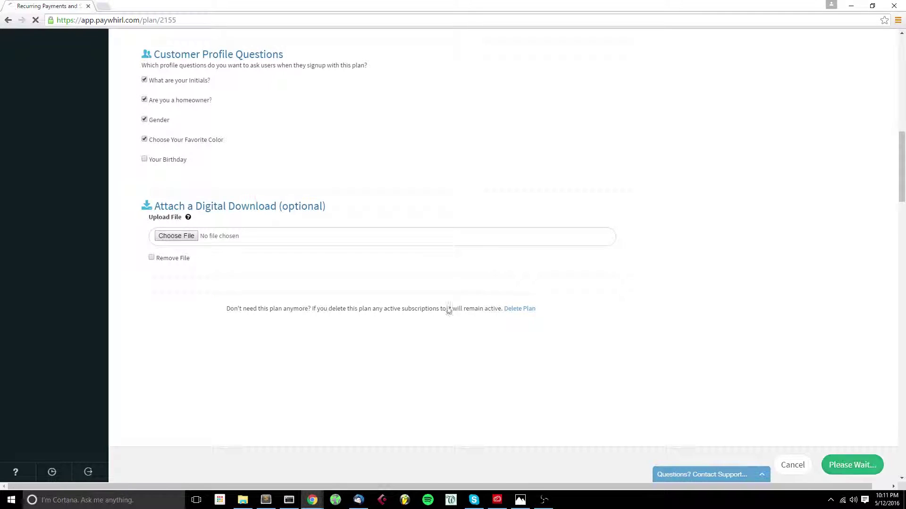